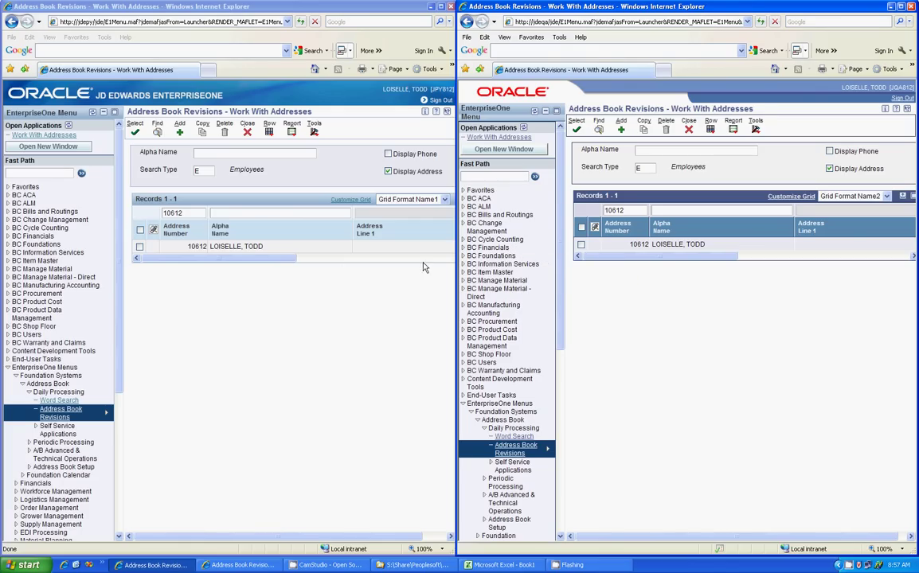
In the old release, open Who's Who for the employee's row from its right-click menu.
click(139, 250)
right_click(139, 249)
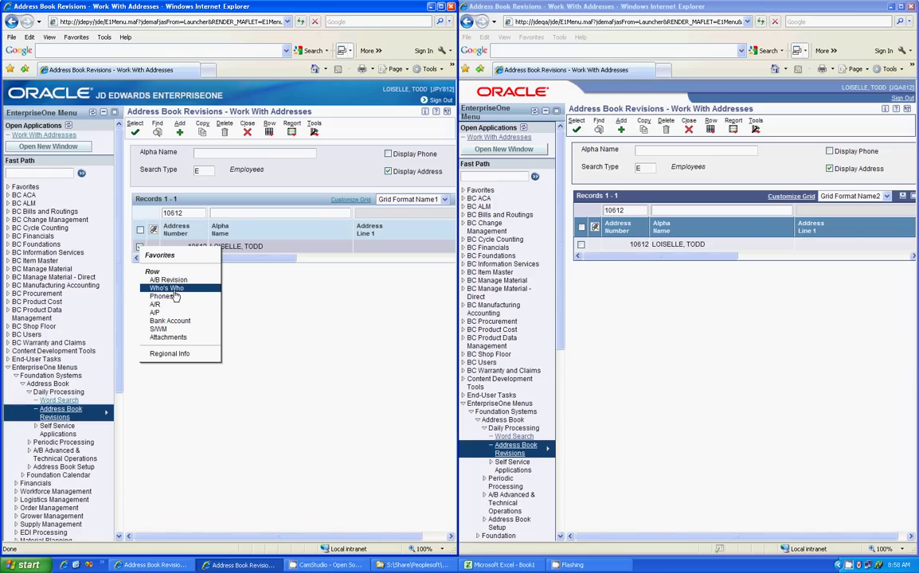
click(174, 290)
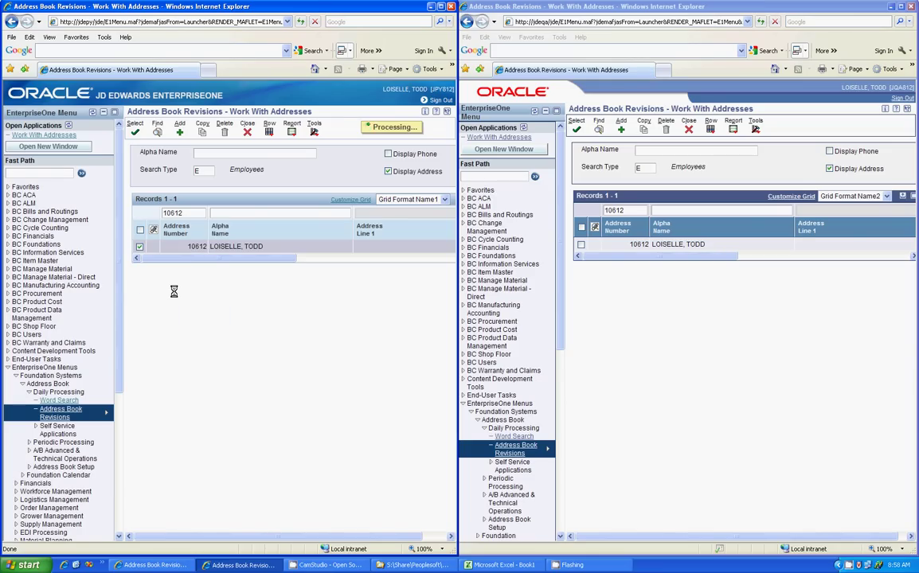
In the new release, open Who's Who for the same employee through Row > Who's Who.
click(583, 246)
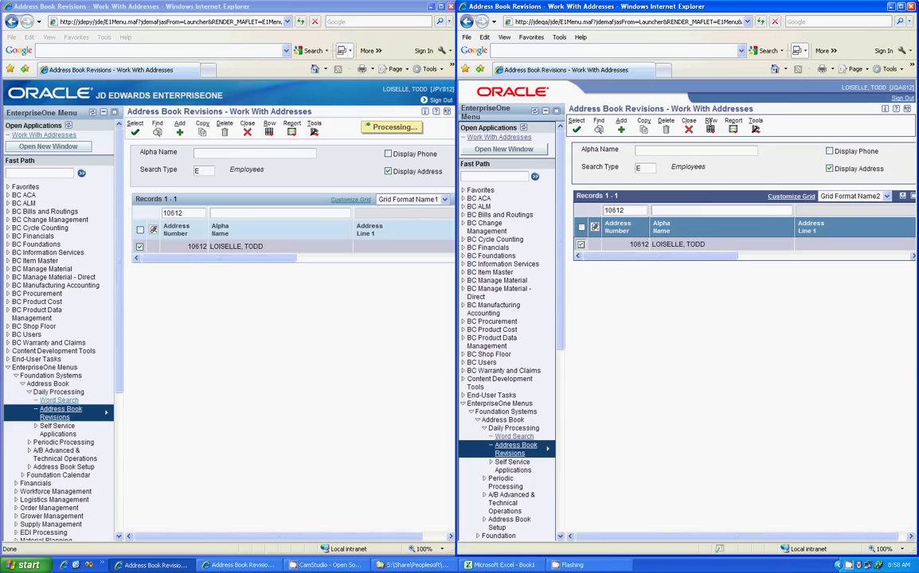
click(710, 127)
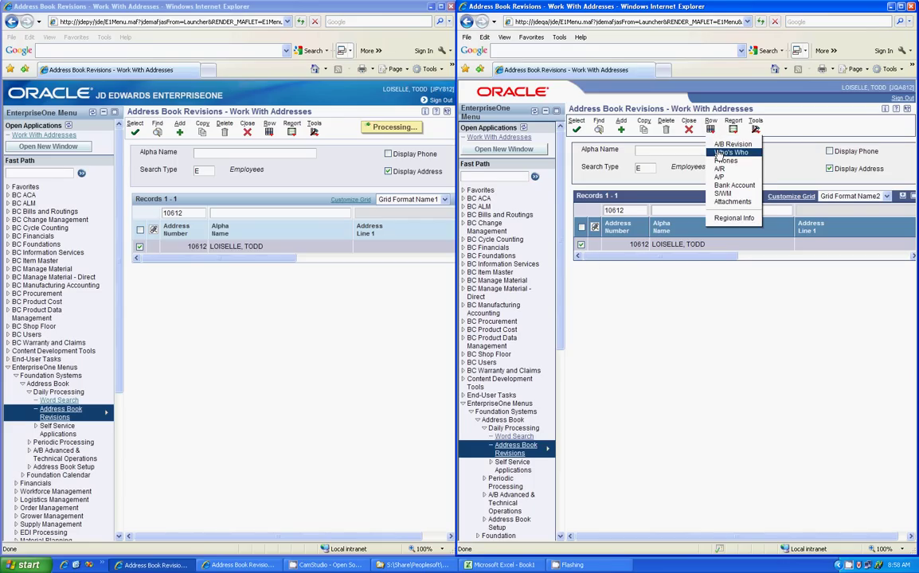
click(718, 146)
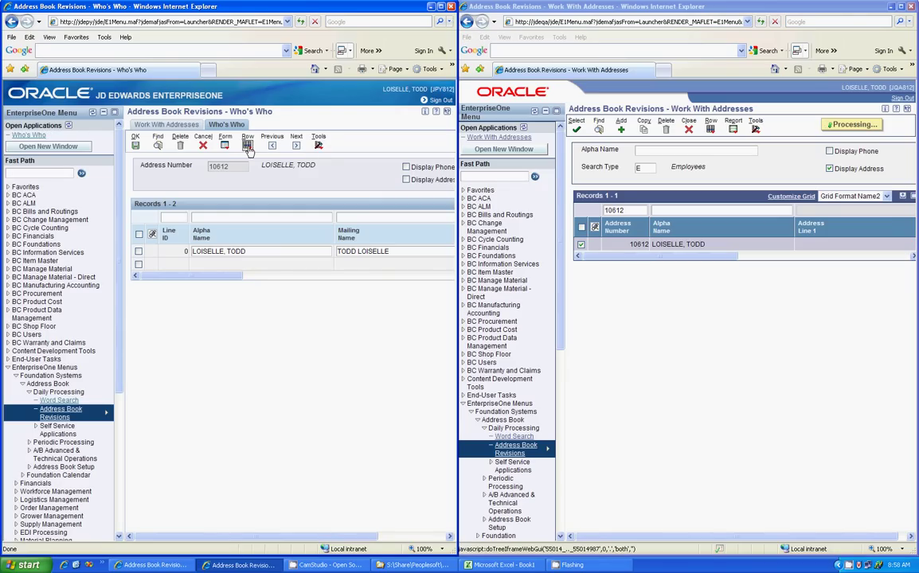
Select the employee's line 0 Who's Who entry, then view and close the new release's Select Grid Format.
click(139, 251)
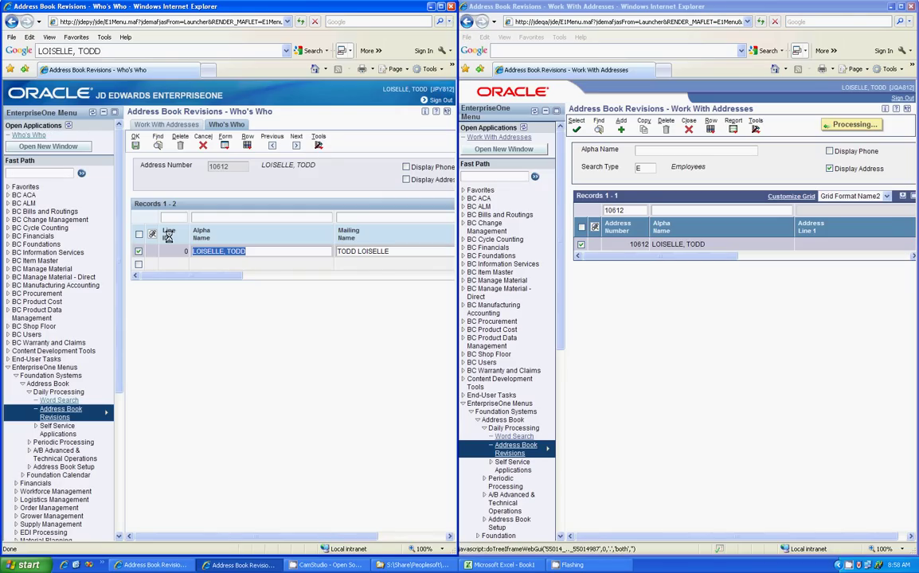
click(248, 141)
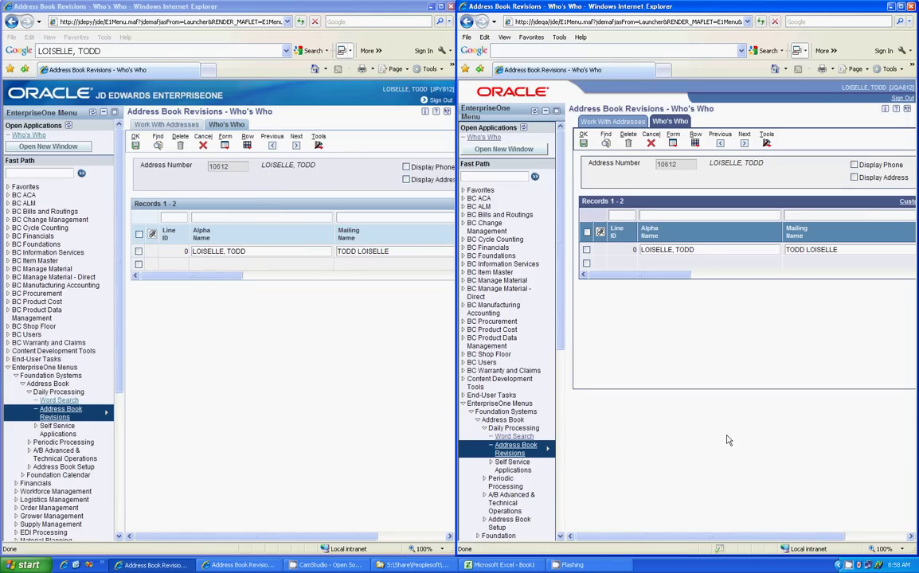
drag(777, 534, 847, 532)
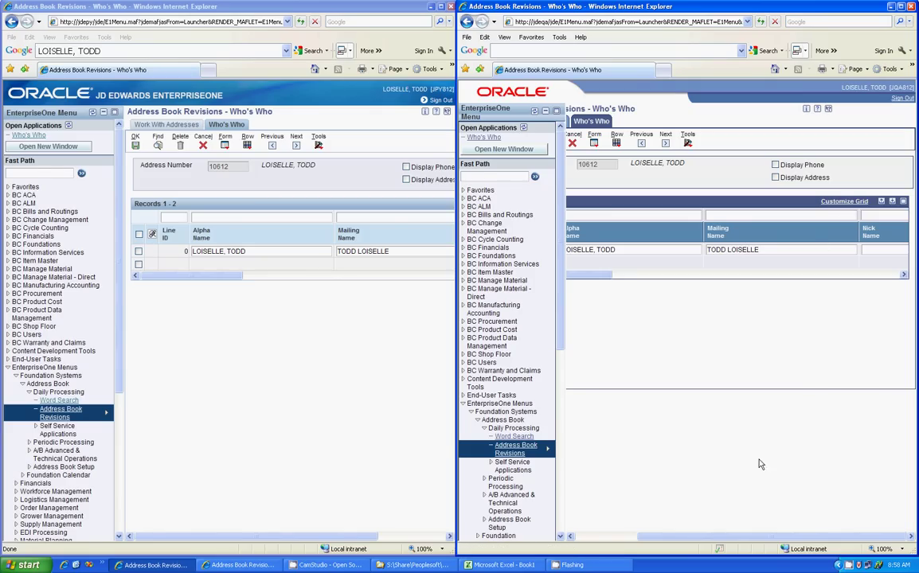
click(842, 200)
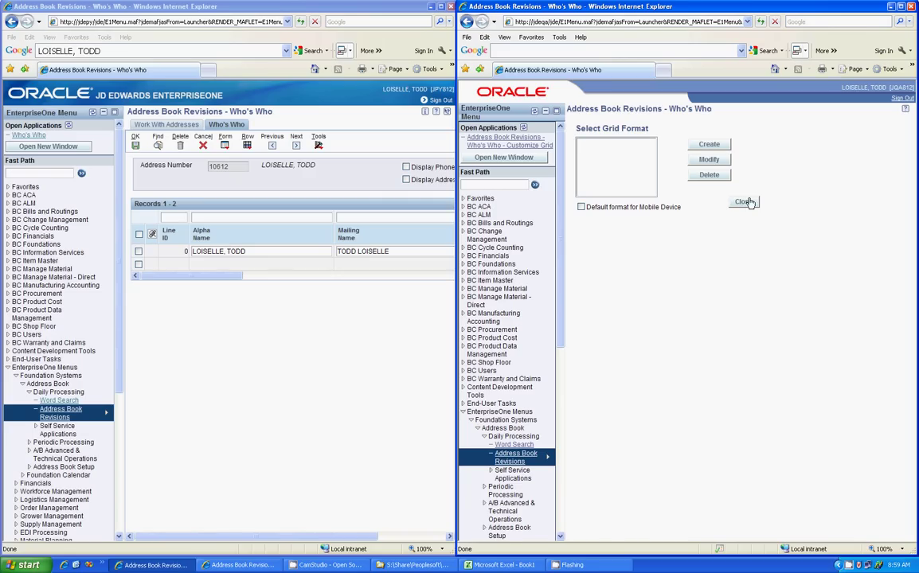
click(744, 202)
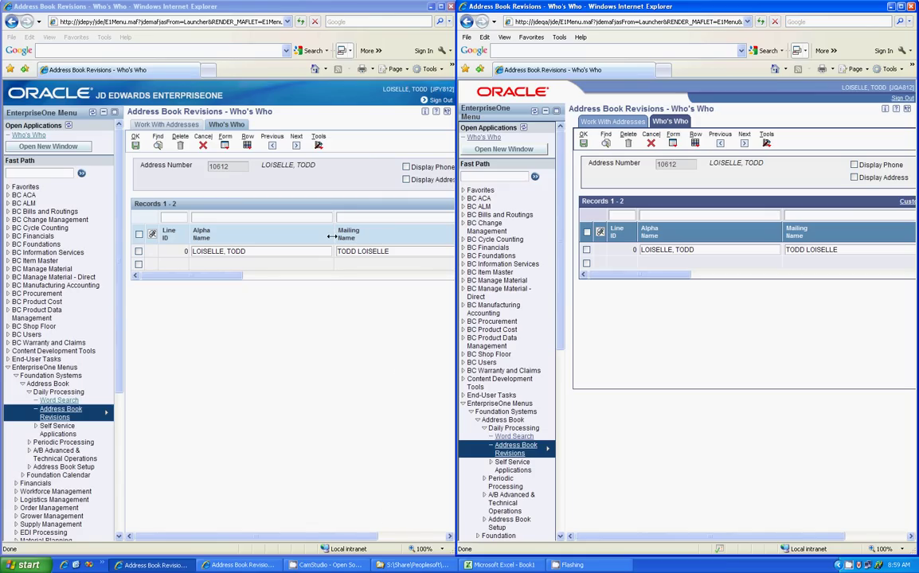
Narrow Alpha Name and drag the Mailing Name column ahead of it in the old release's grid.
mouse_move(331, 236)
mouse_down()
mouse_move(269, 239)
mouse_move(342, 239)
mouse_up()
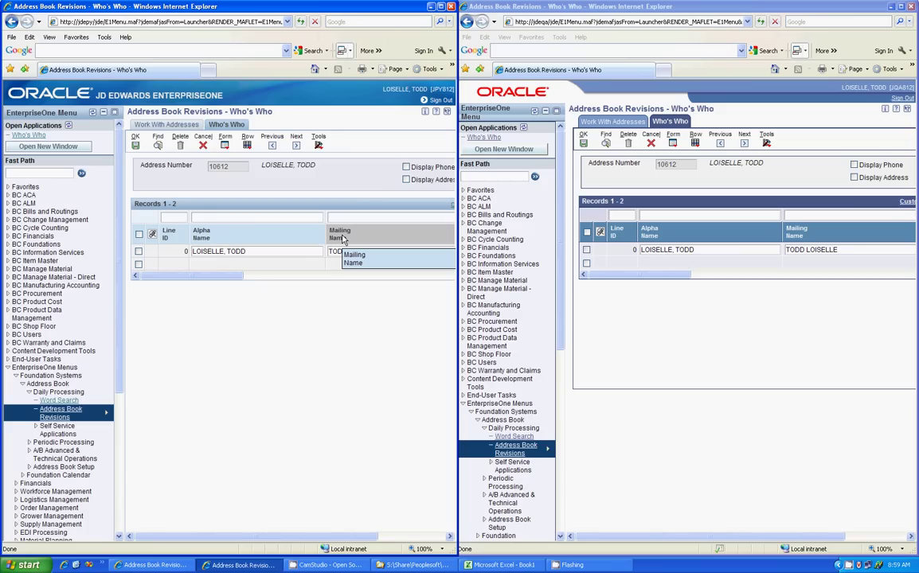
drag(342, 239, 236, 242)
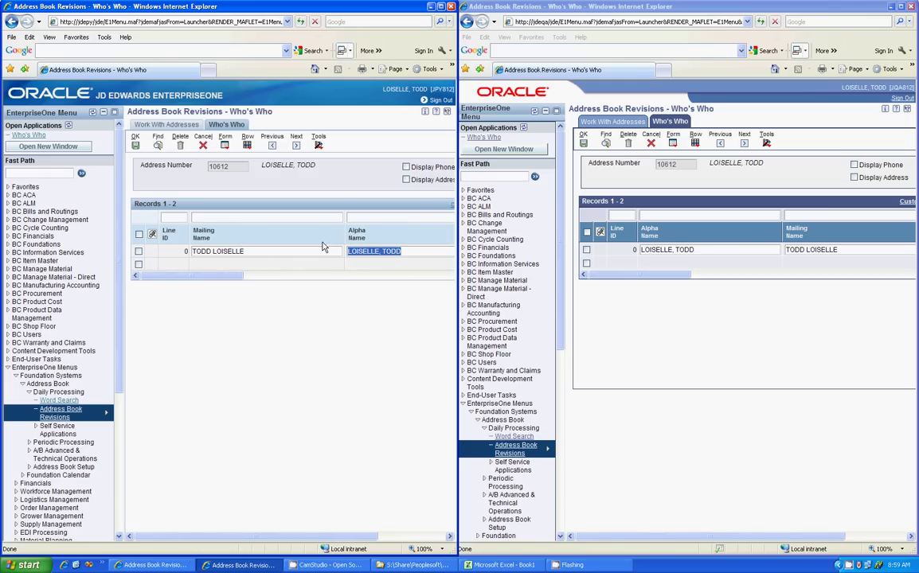
drag(359, 536, 425, 537)
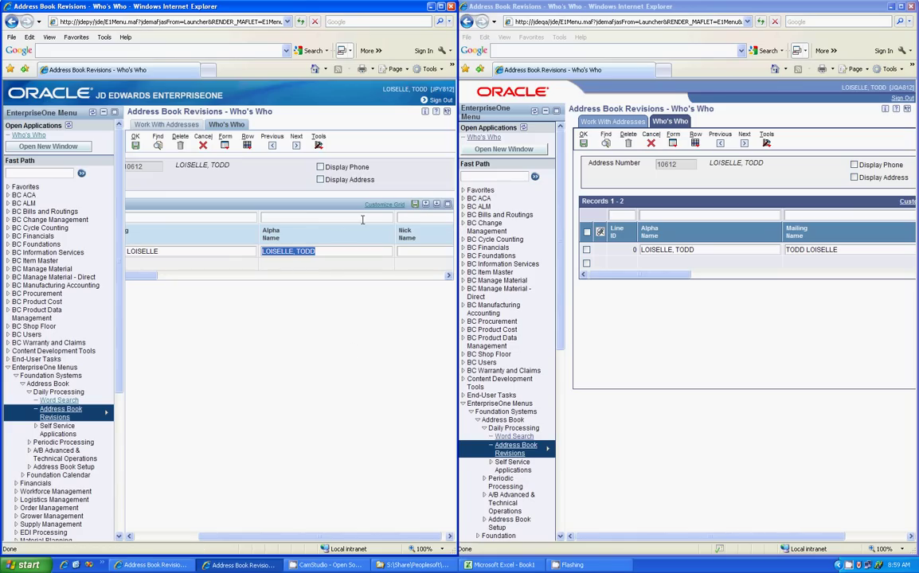
drag(339, 539, 271, 538)
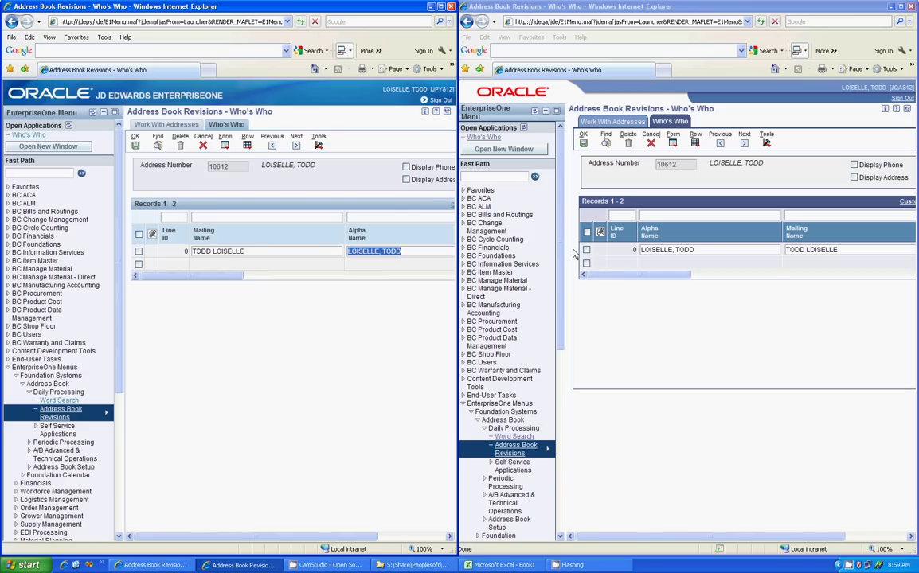
Open the Phone Numbers form for the Who's Who line in both the old and new releases.
click(140, 252)
click(248, 137)
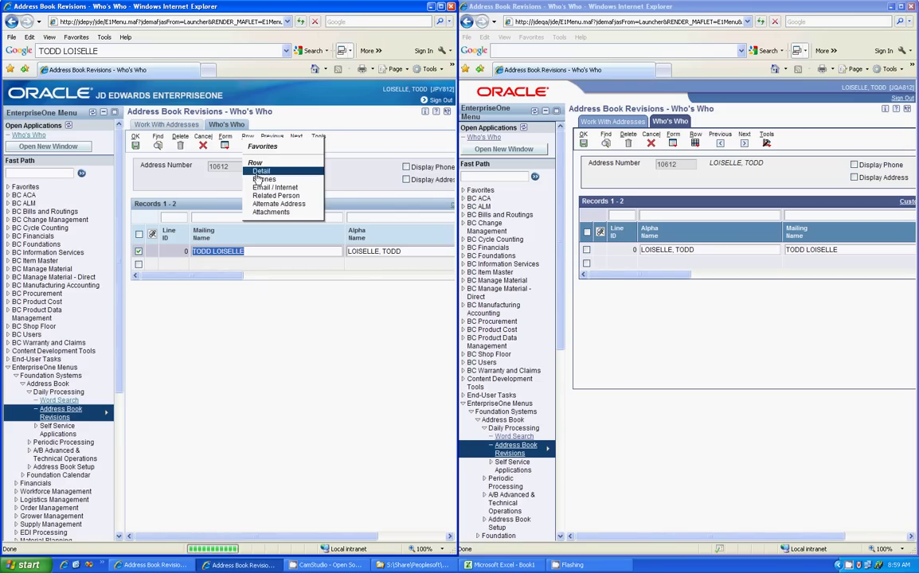
click(261, 179)
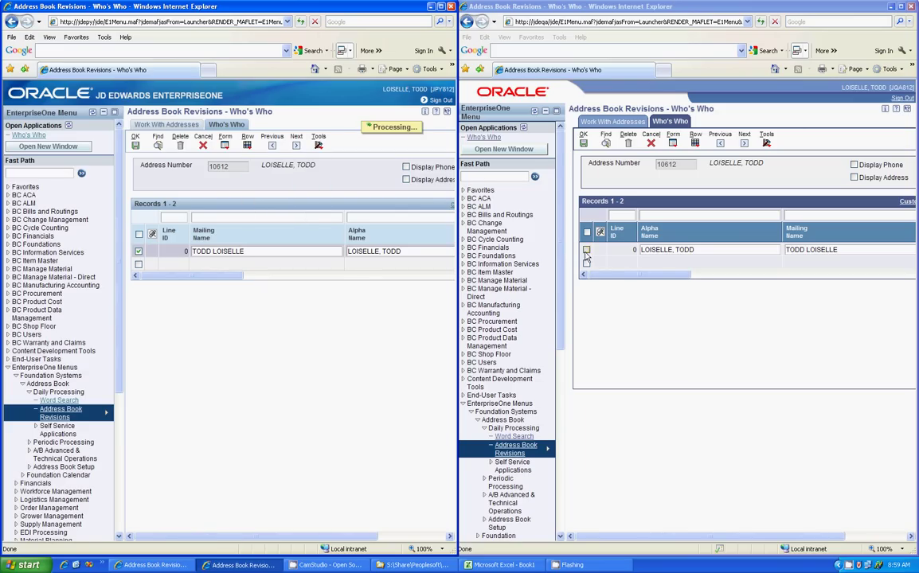
click(586, 251)
click(695, 137)
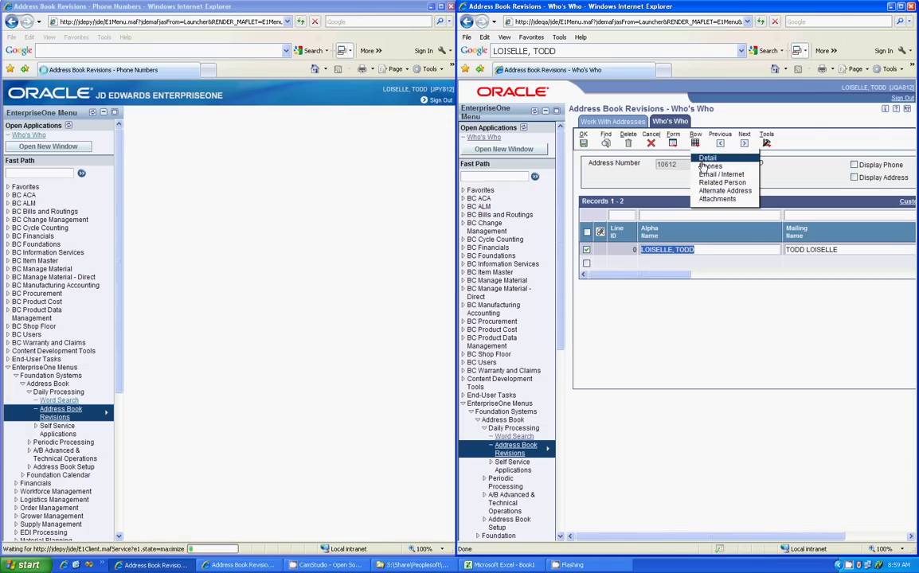
click(705, 166)
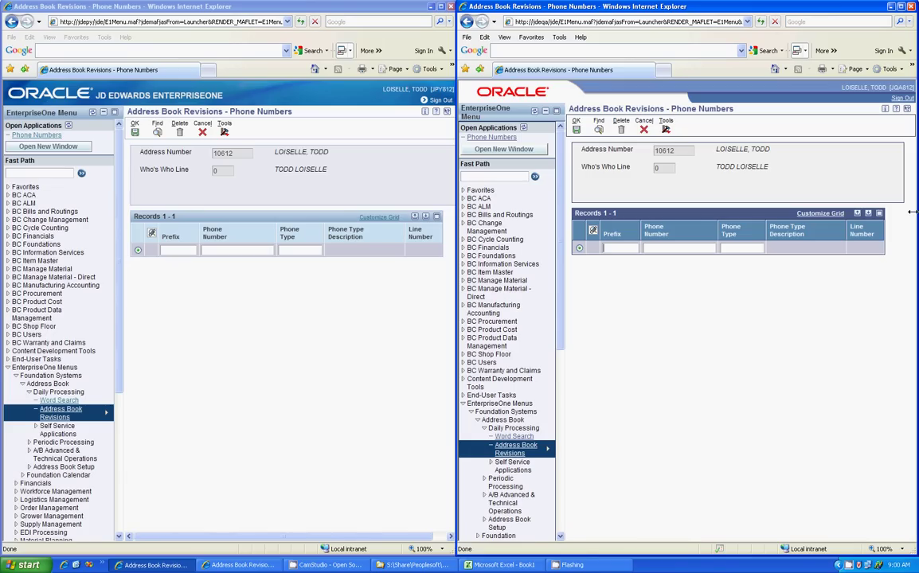
Open and cancel the phone grid's Import Assistant, then switch to Excel's Book1.
click(869, 213)
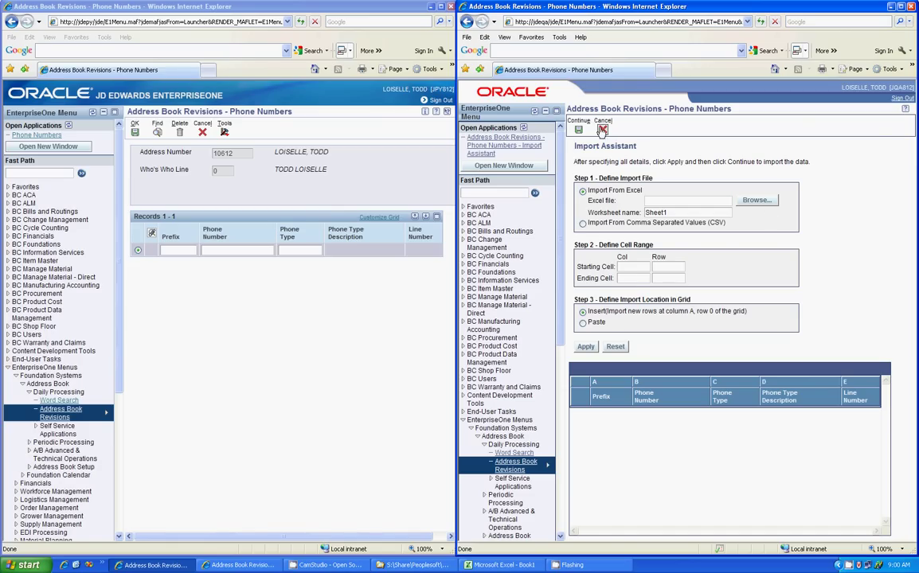
click(578, 127)
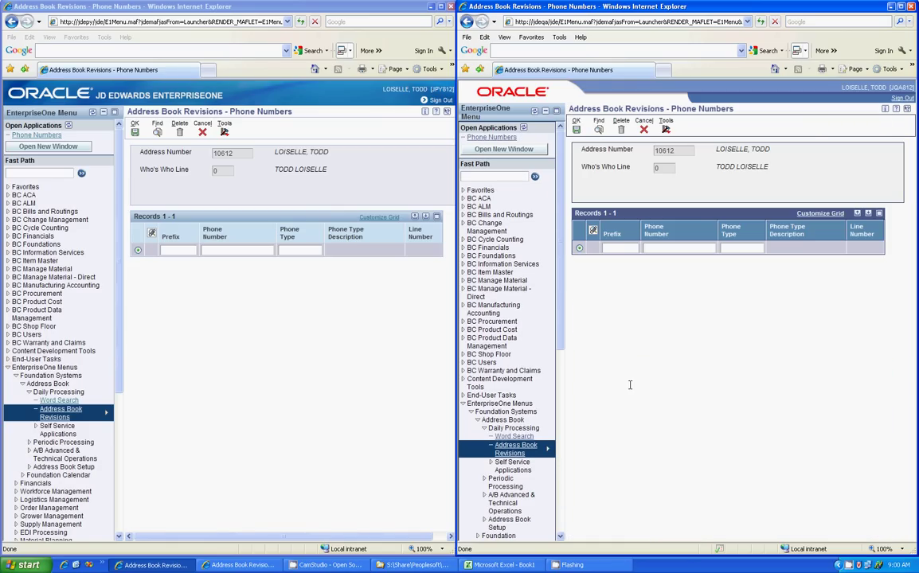
click(531, 567)
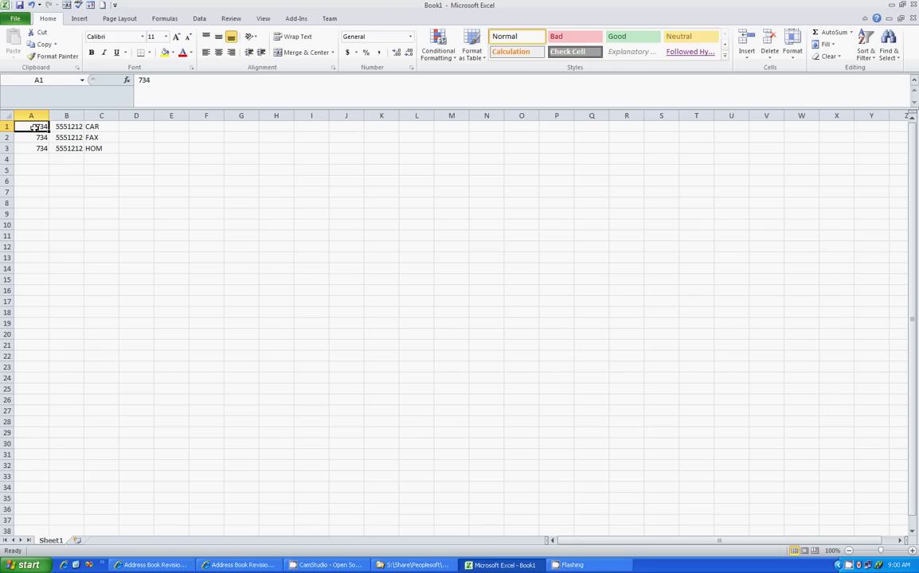
Copy the CAR, FAX and HOM phone rows in cells A1:C3 of Book1.
drag(40, 127, 92, 147)
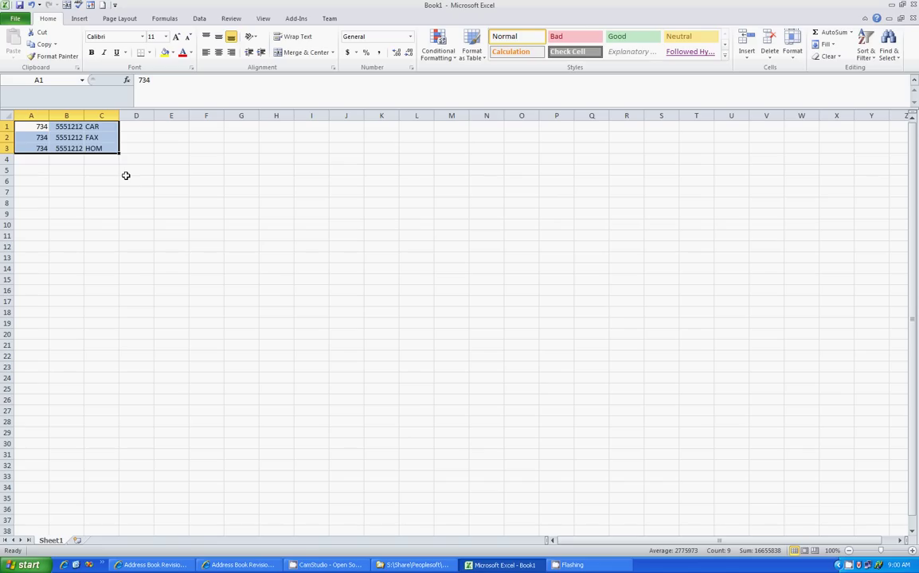
key(ctrl+c)
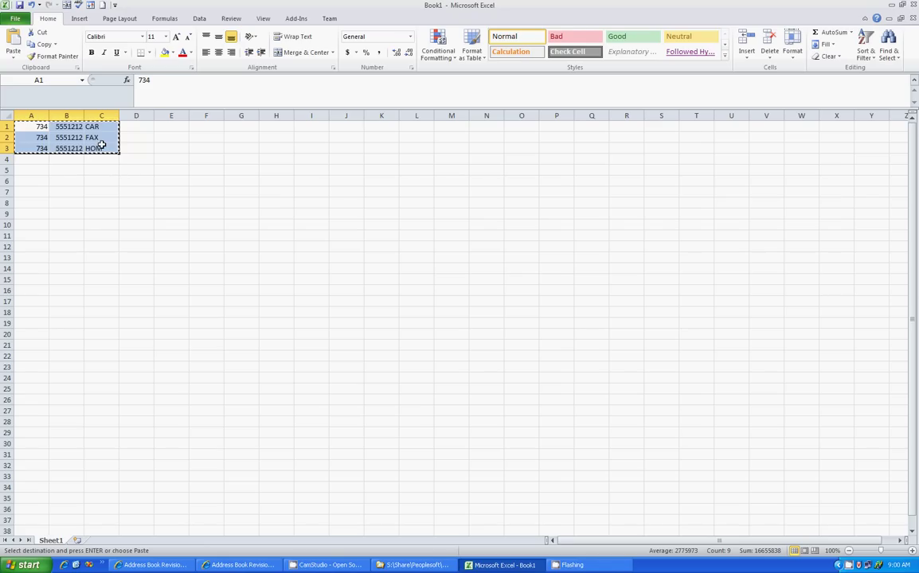
Return to the old release's Phone Numbers grid and delete the third phone line.
key(alt+Tab)
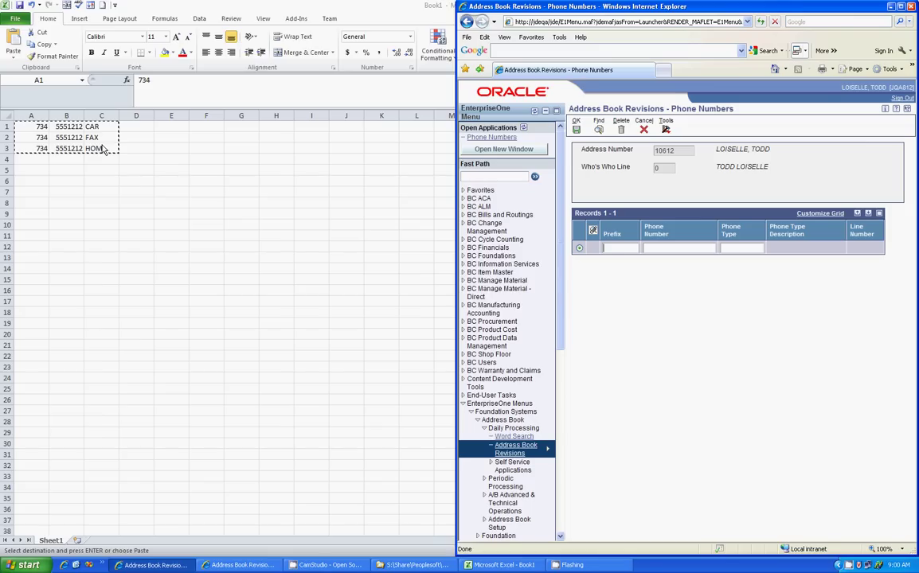
key(alt+Tab)
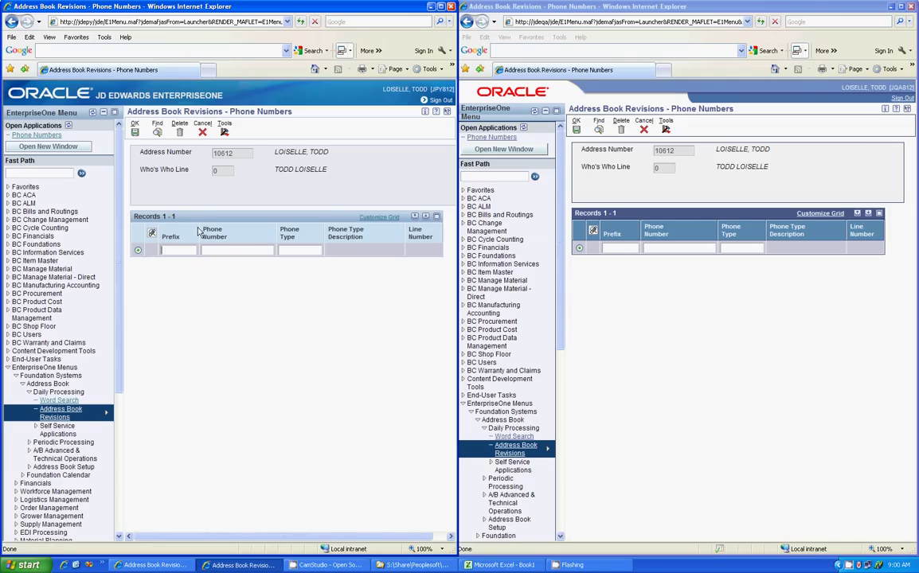
click(234, 247)
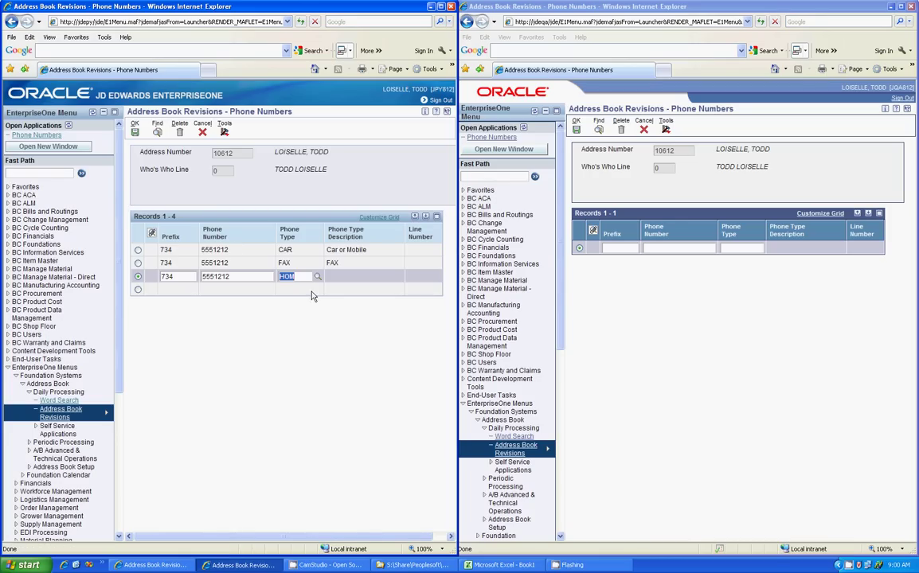
key(Delete)
double_click(234, 279)
click(178, 130)
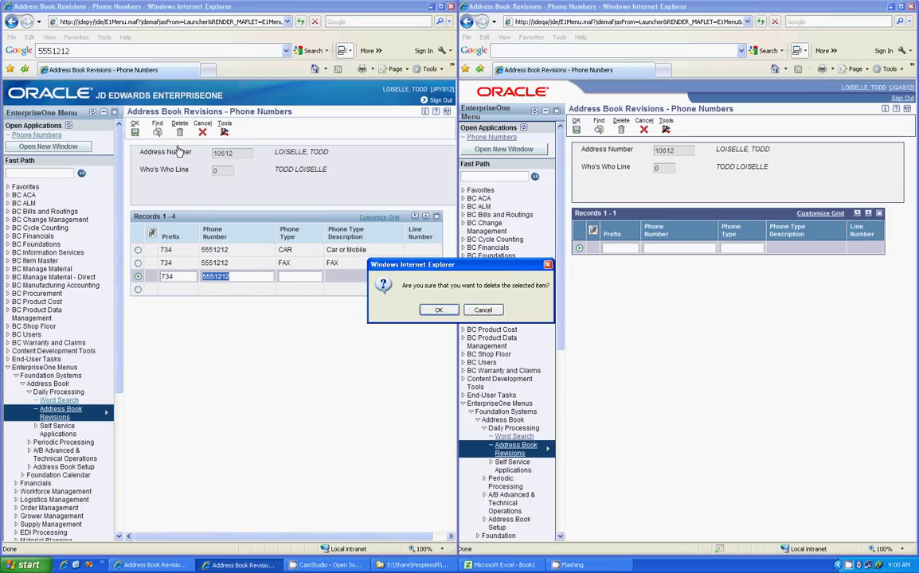
click(434, 310)
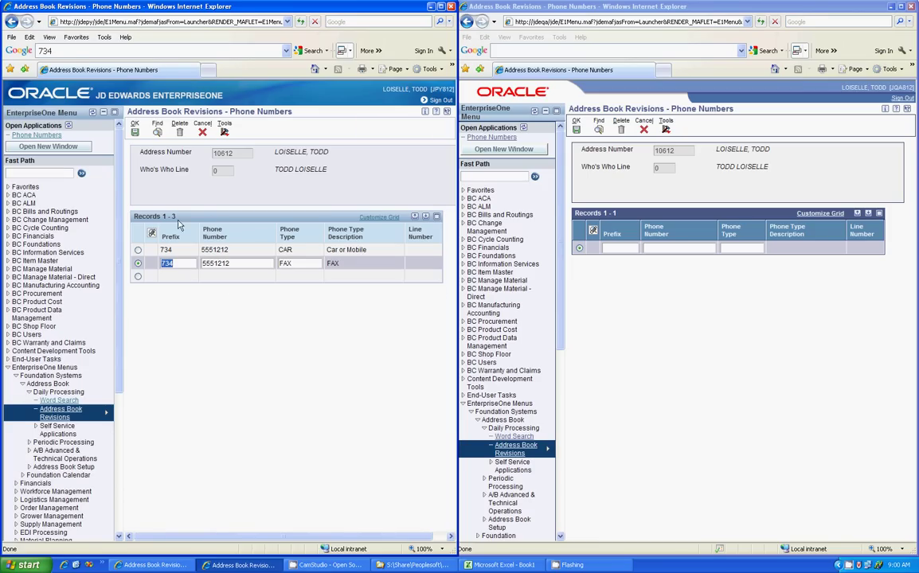
Delete the FAX row and clear the first row's phone type, number and prefix.
click(179, 131)
click(494, 365)
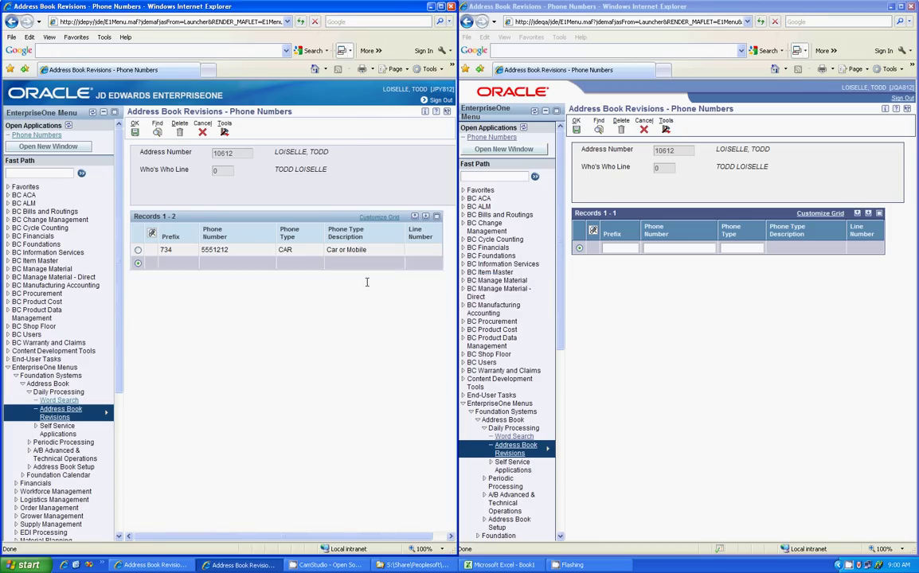
click(302, 253)
key(Delete)
double_click(251, 250)
key(Delete)
double_click(168, 250)
key(Delete)
right_click(178, 254)
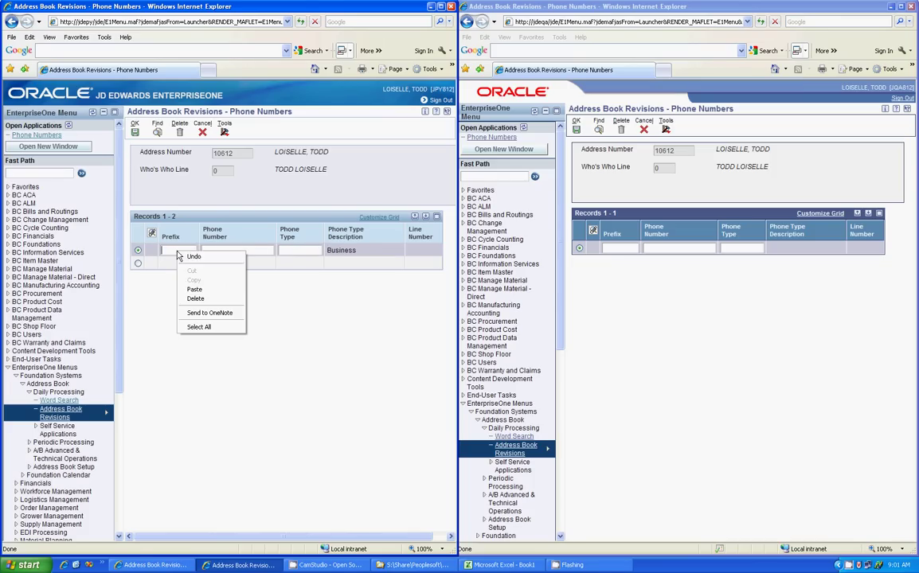
click(199, 290)
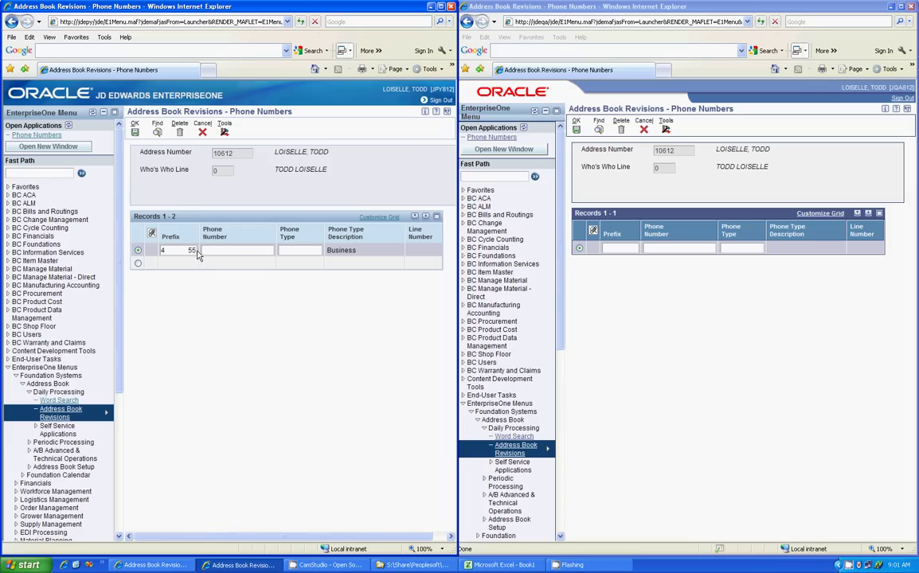
drag(195, 250, 142, 251)
key(Delete)
key(Return)
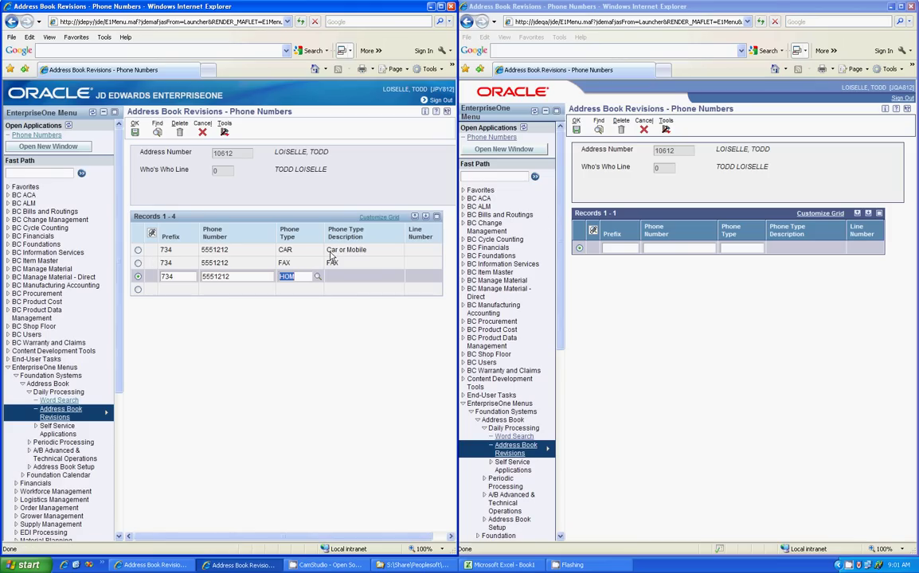
click(577, 121)
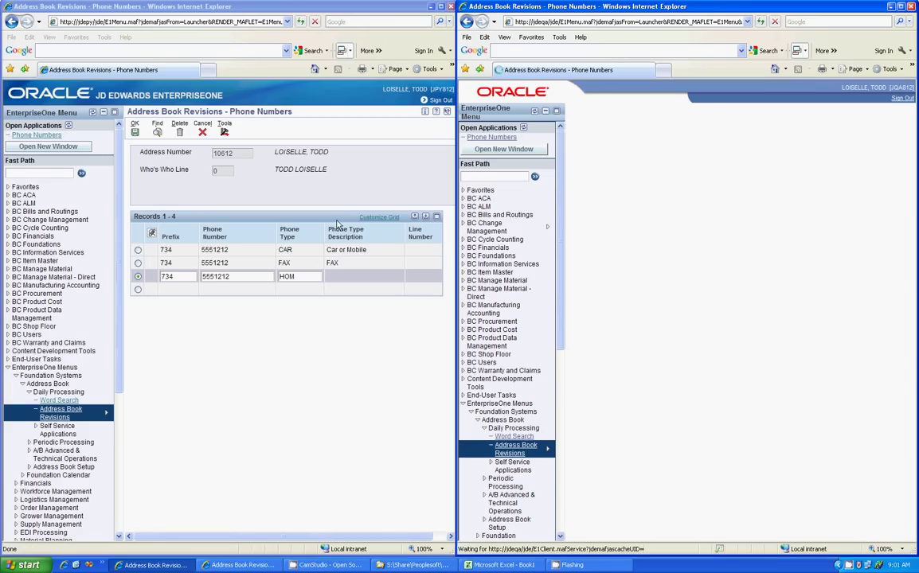
Cancel both releases back to Work With Addresses and copy the employee's address number from the newer release.
click(202, 133)
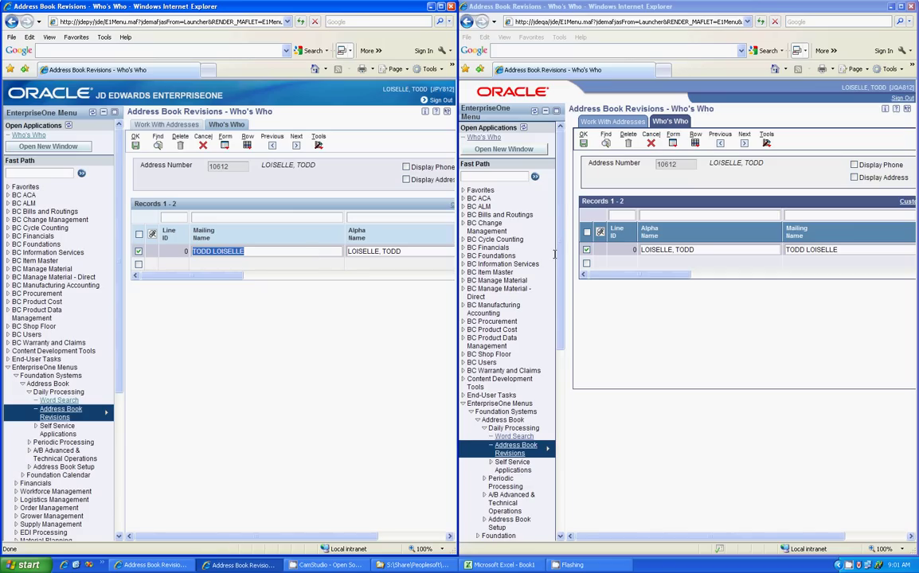
click(590, 122)
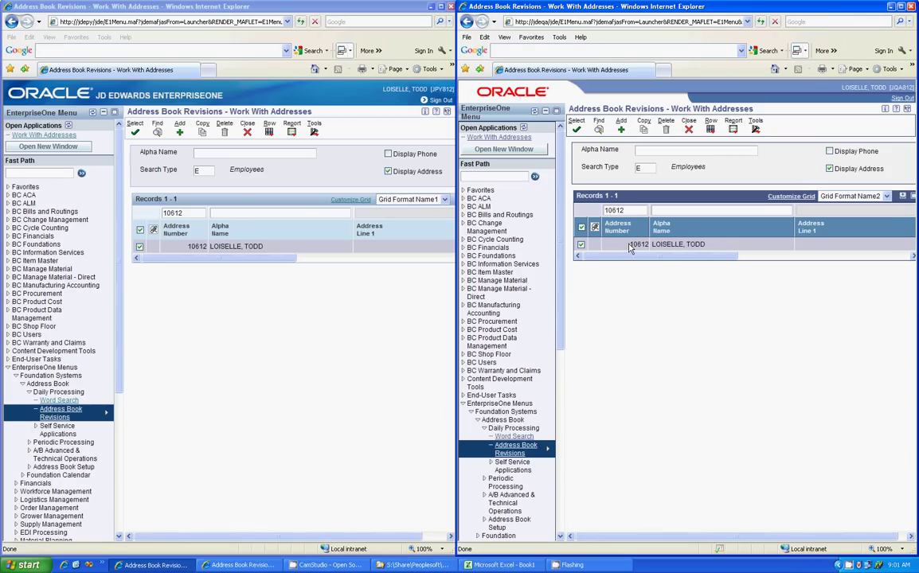
drag(587, 245, 649, 253)
right_click(634, 248)
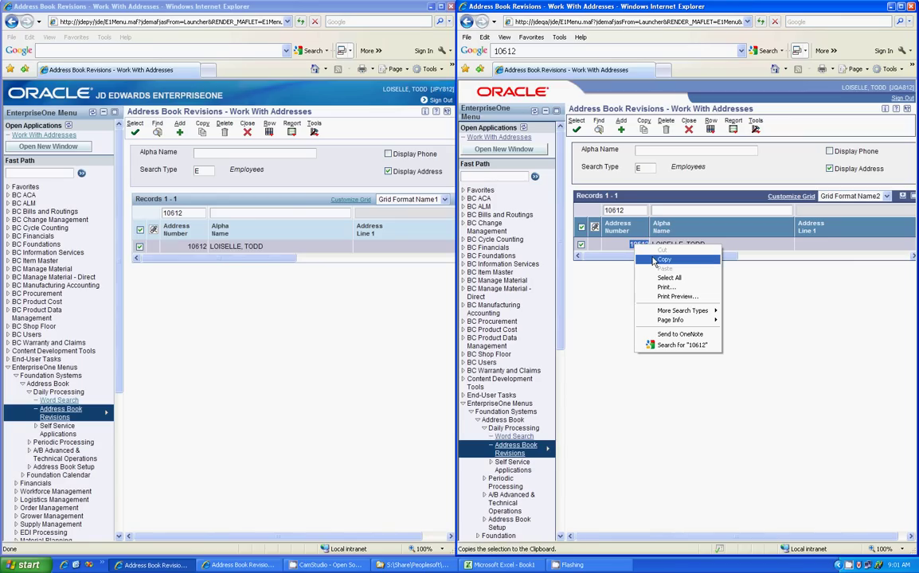
click(655, 261)
click(666, 209)
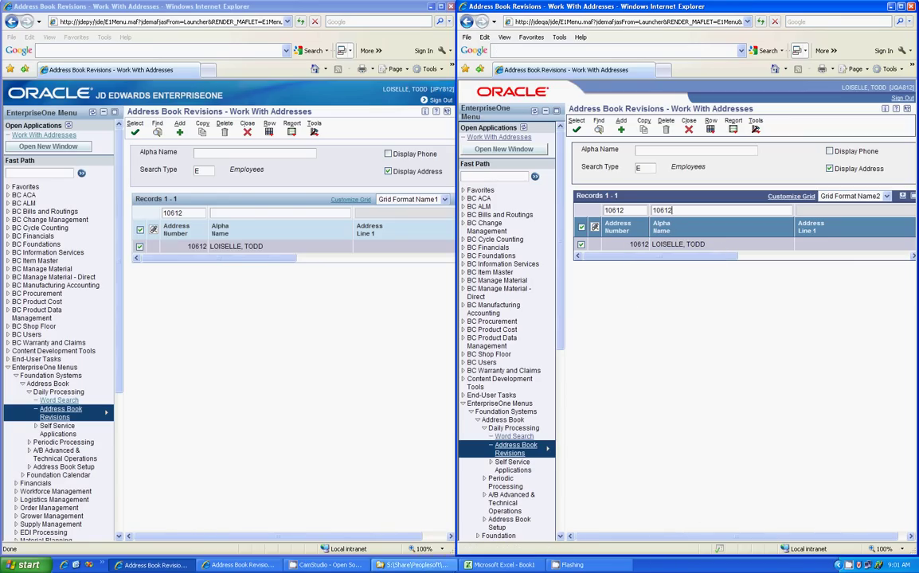
click(500, 565)
Enter address number 10612 in Excel cell A6, then bring both browser windows back.
click(37, 182)
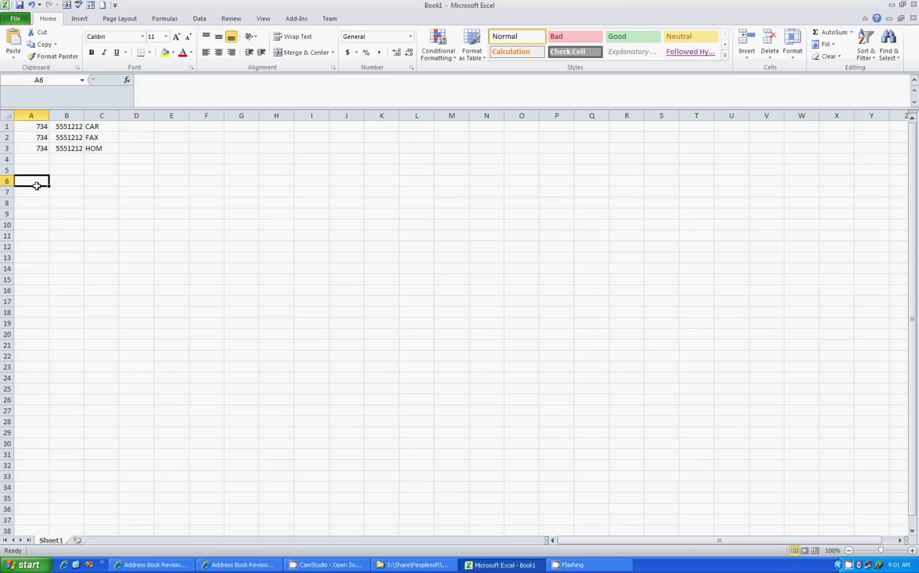
text(10612)
click(72, 203)
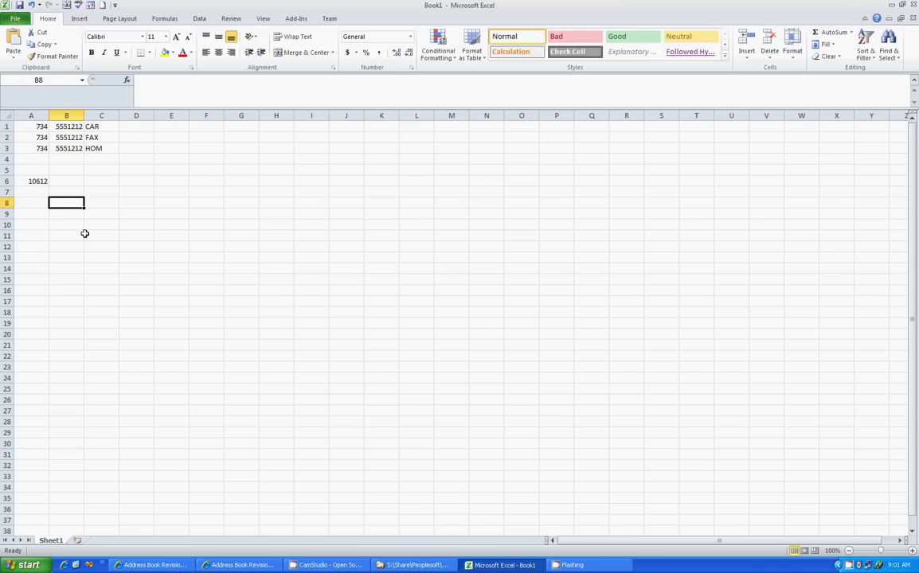
key(alt+Tab)
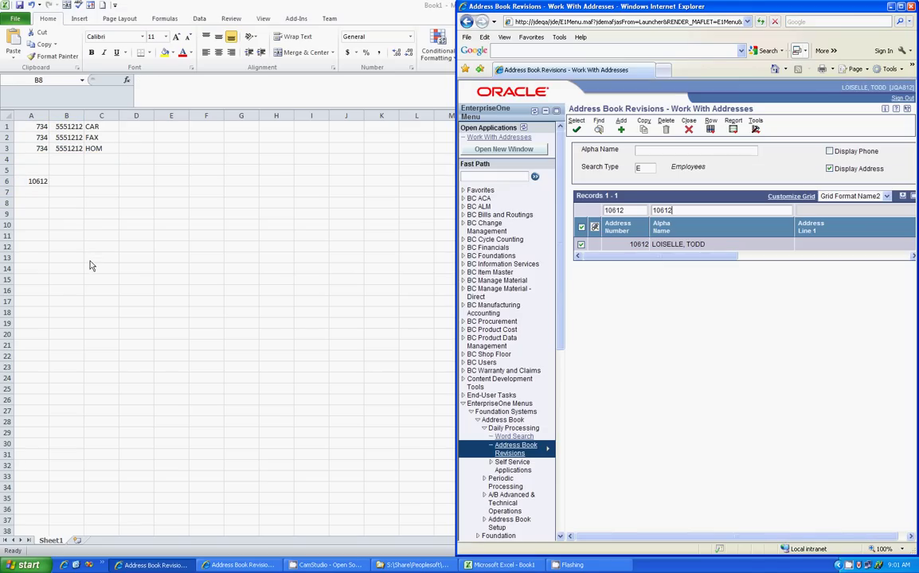
key(alt+Tab)
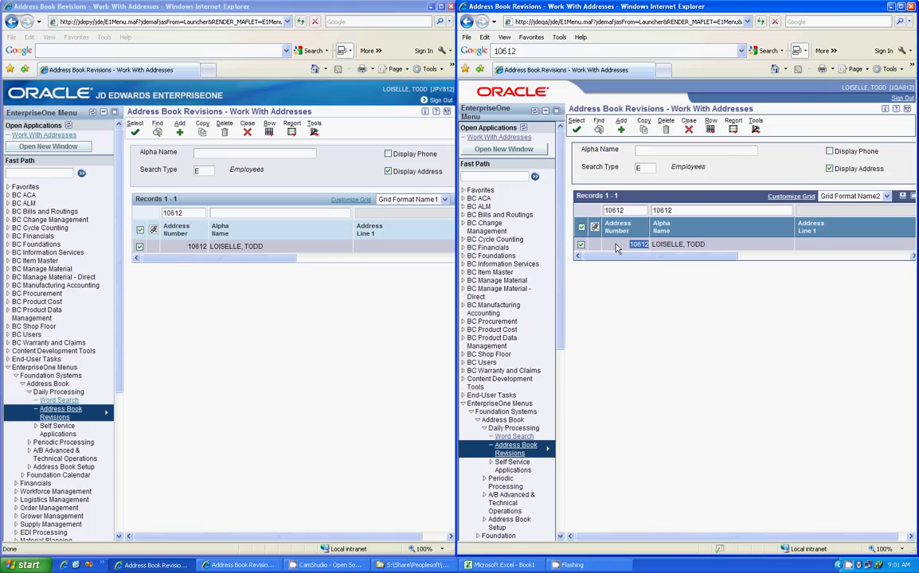
Copy the address number and try the old release grid cell's copy options.
drag(619, 250, 646, 249)
key(ctrl+c)
click(201, 253)
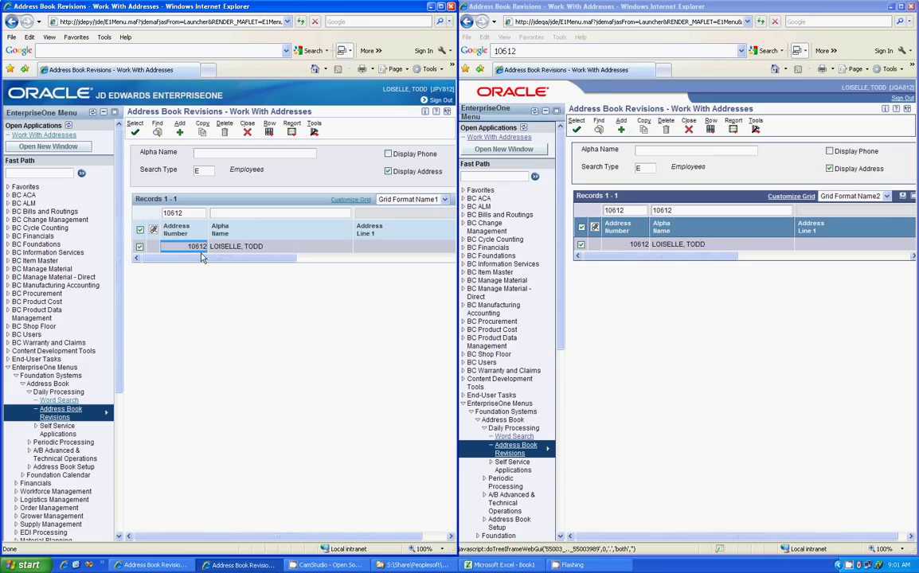
click(271, 247)
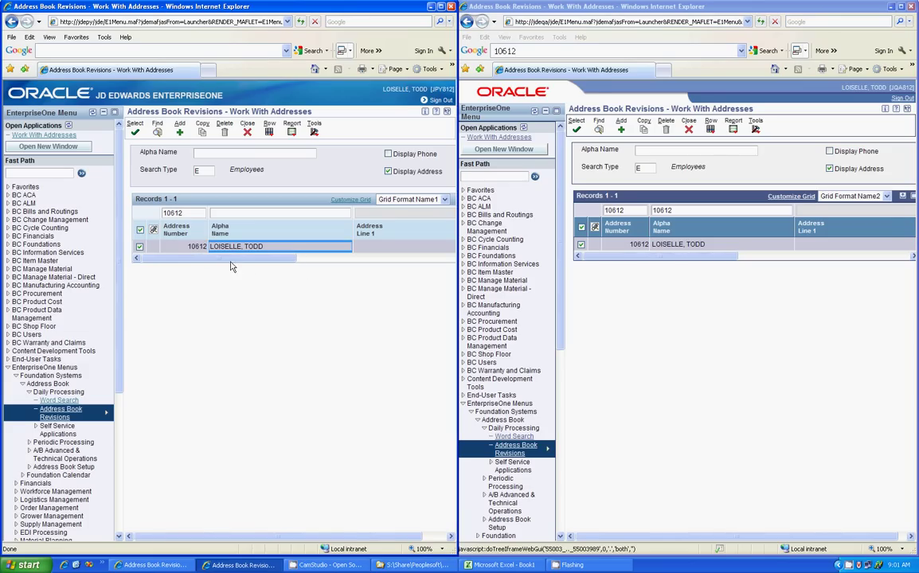
key(shift+Tab)
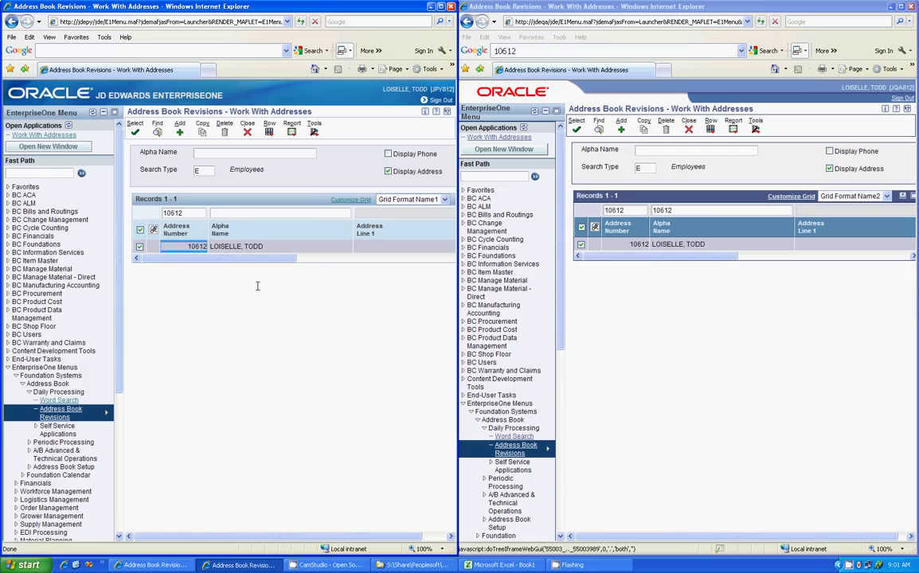
right_click(197, 249)
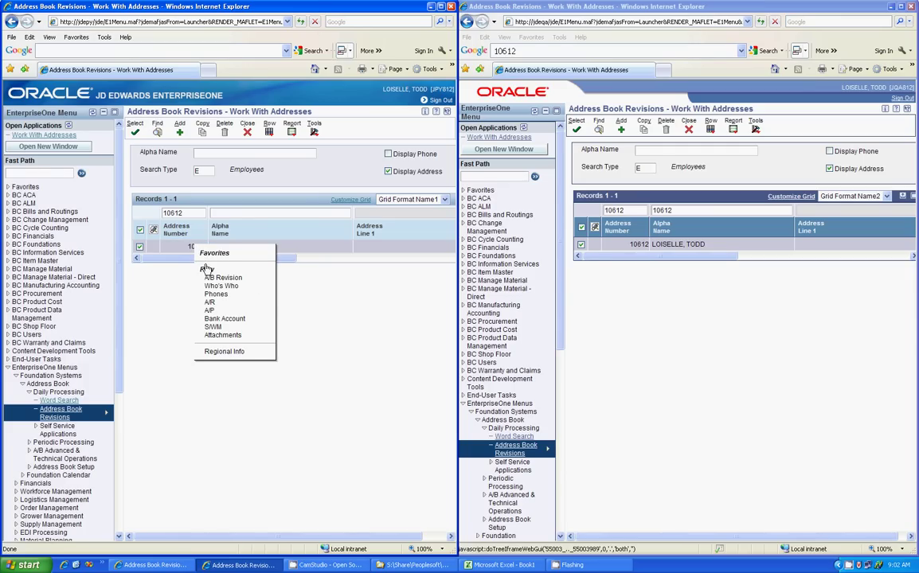
click(184, 246)
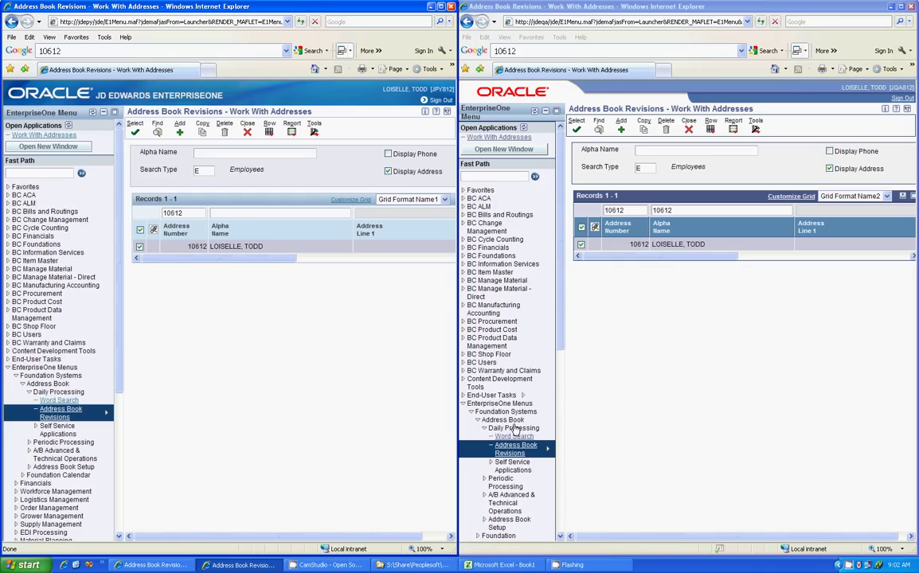
Test-paste the copied address number into the Alpha Name filter, then clear it.
click(257, 213)
key(ctrl+v)
double_click(221, 212)
key(BackSpace)
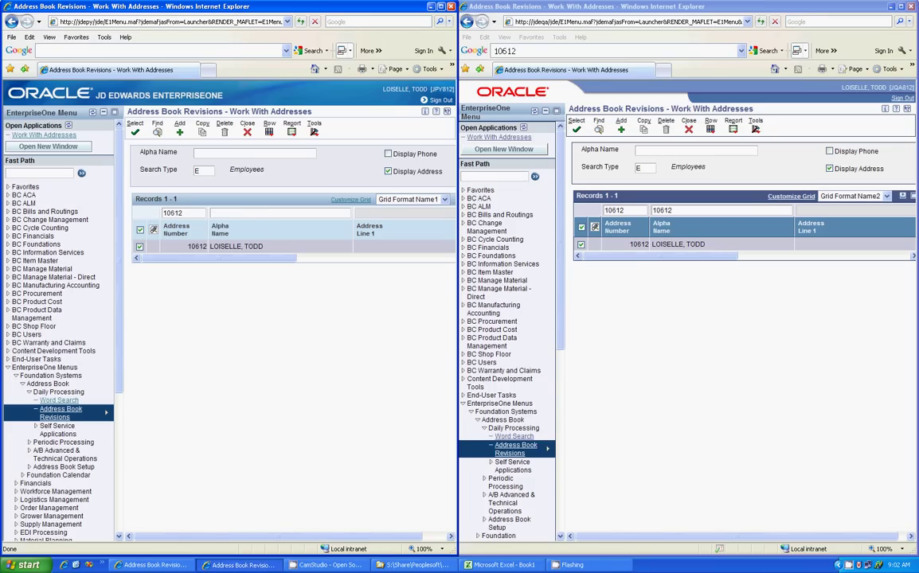
Enter 10612 in Excel cell A7 and return to the browser windows.
click(510, 564)
click(39, 191)
text(10612)
key(Return)
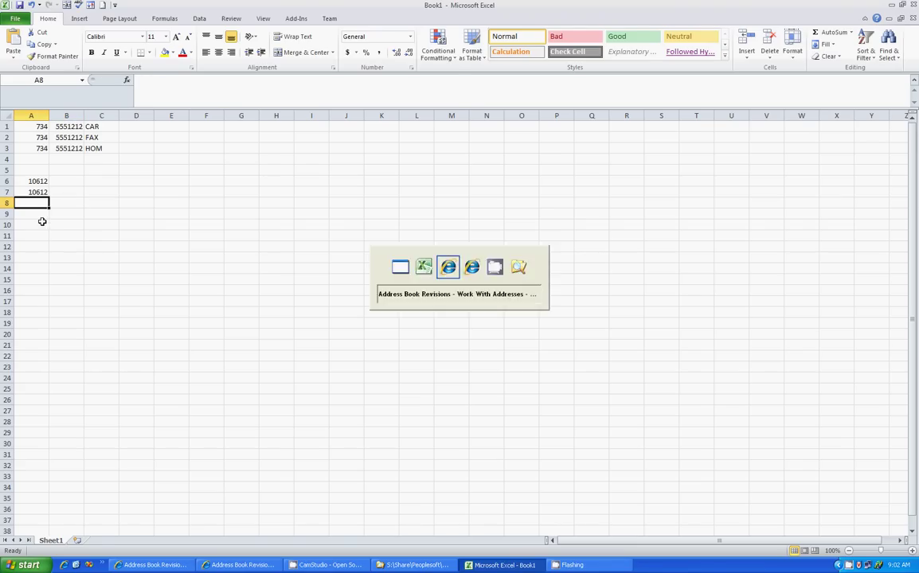
key(alt+Tab)
key(alt+Tab)
key(alt+Tab)
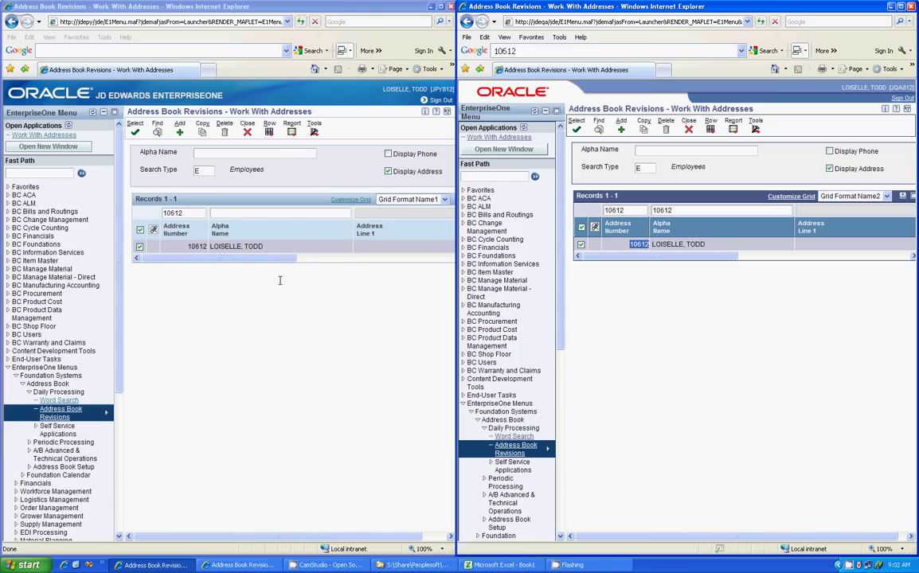
Show the Row exits list in the older release window, then in the newer one.
click(269, 133)
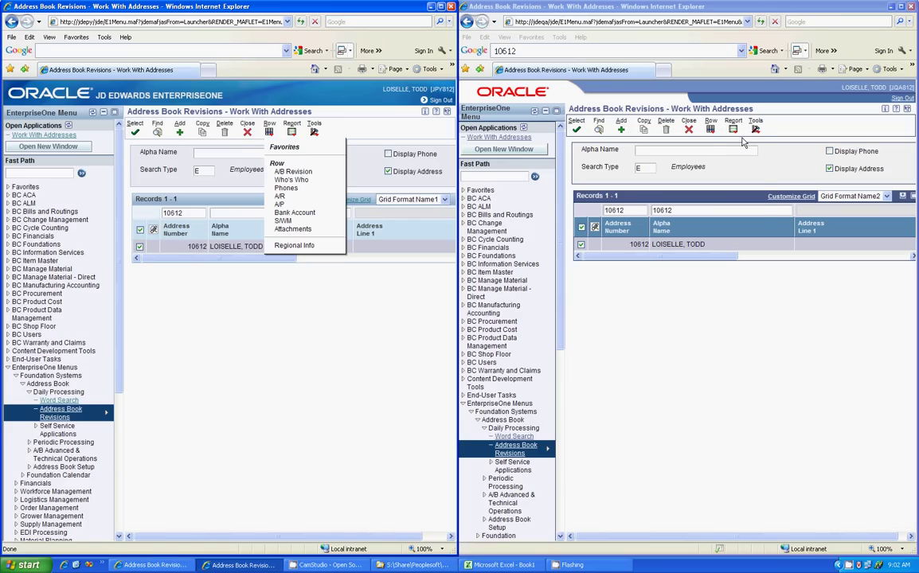
click(710, 129)
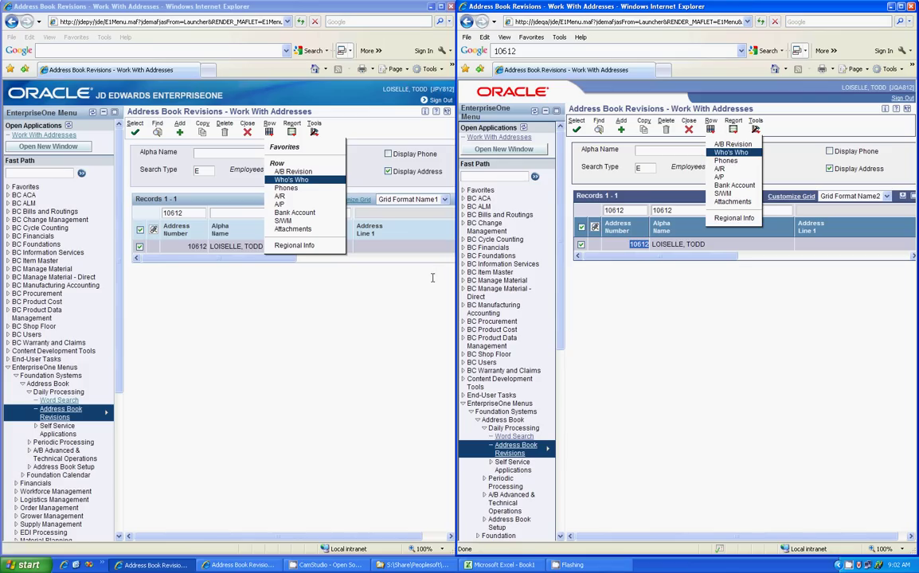
In the older release, move Who's Who into the Row exit Favorites group and verify it's listed.
click(313, 182)
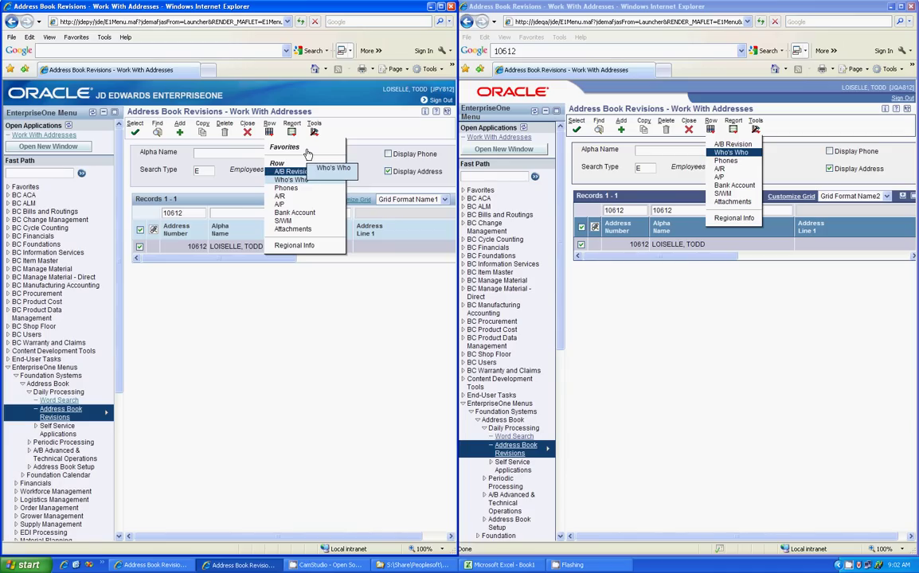
click(309, 150)
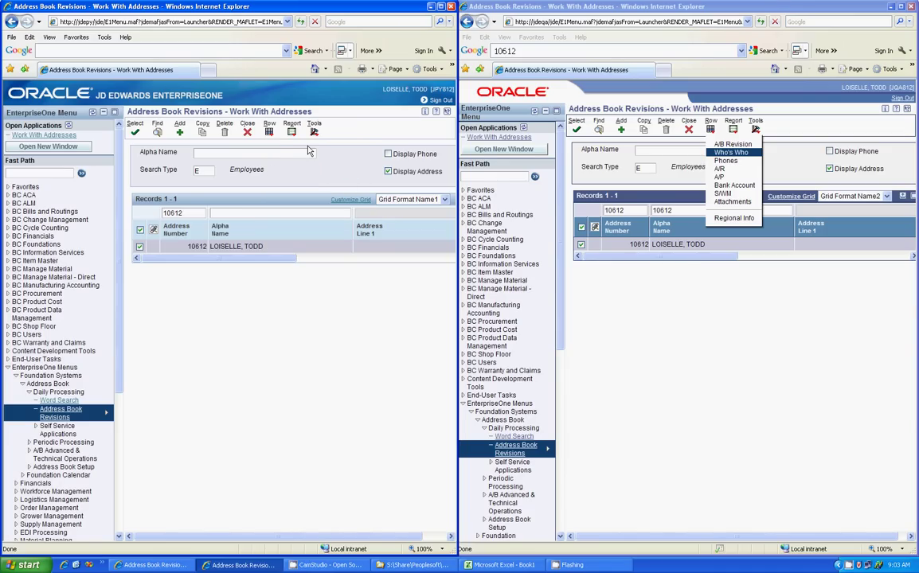
click(270, 131)
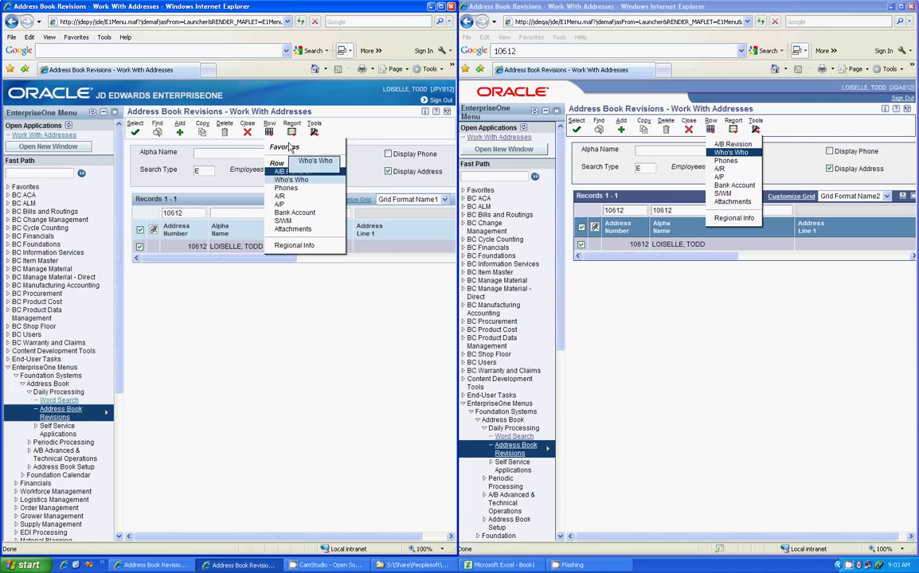
click(288, 169)
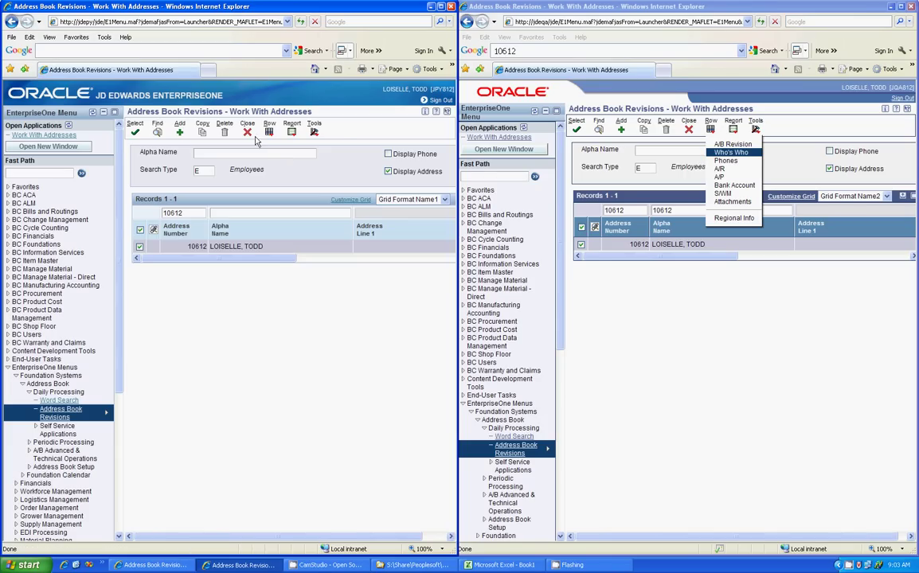
click(269, 131)
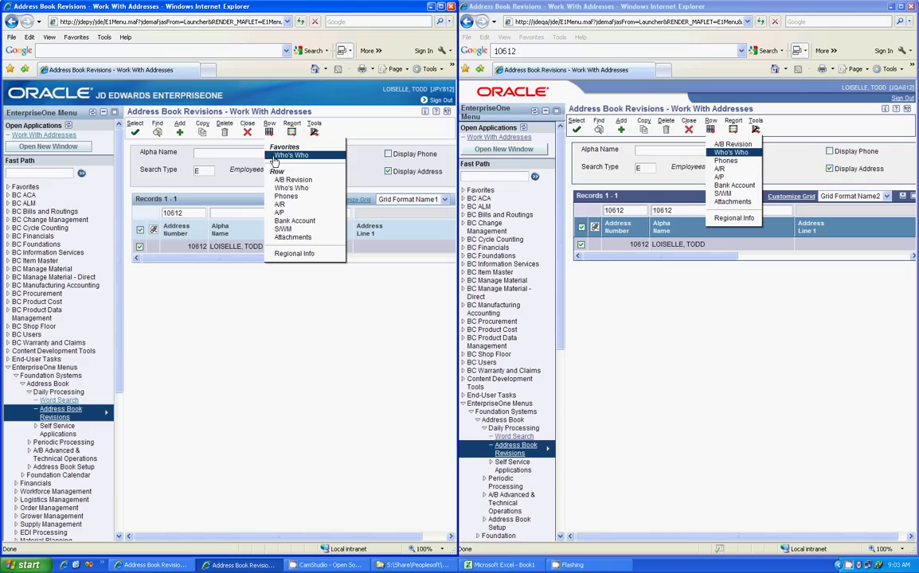
right_click(190, 247)
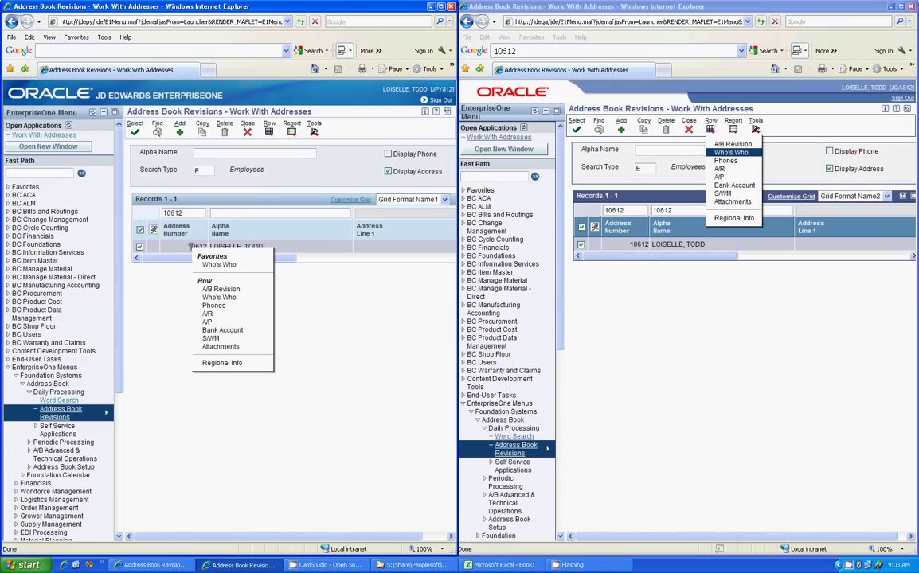